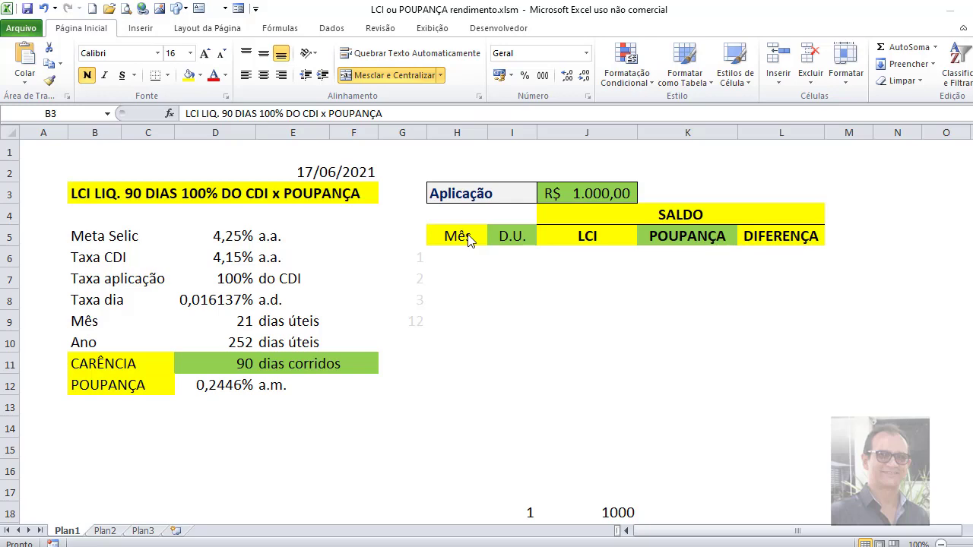
# Run the workbook macro from the Mês header to display the 1º mês row, and inspect its D.U., LCI, POUPANÇA and DIFERENÇA cells.
pyautogui.click(465, 235)
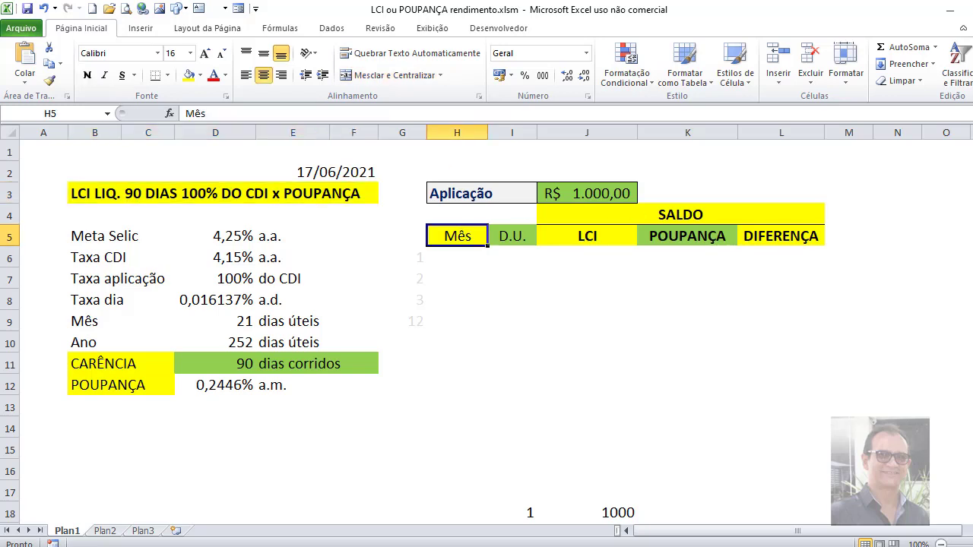
pyautogui.hotkey('ctrl', 'm')
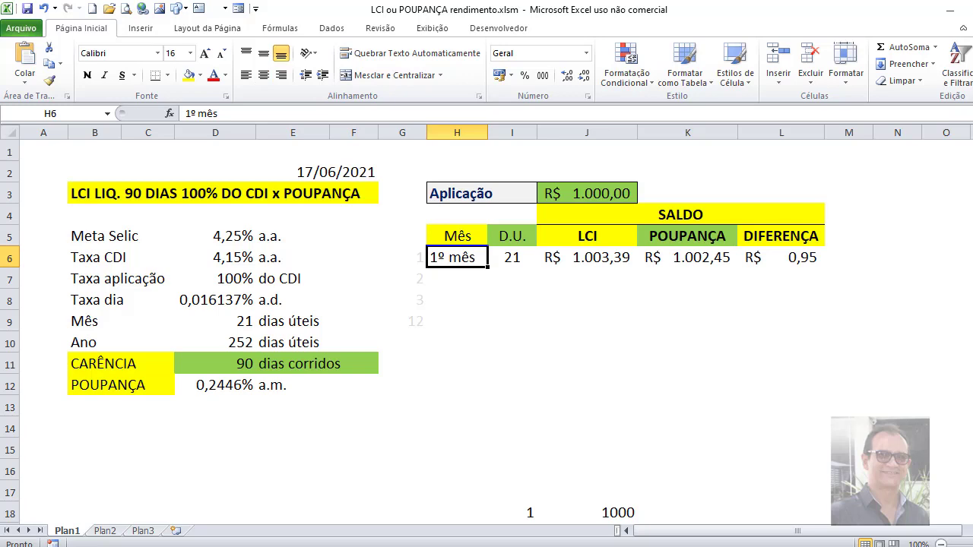
pyautogui.click(512, 257)
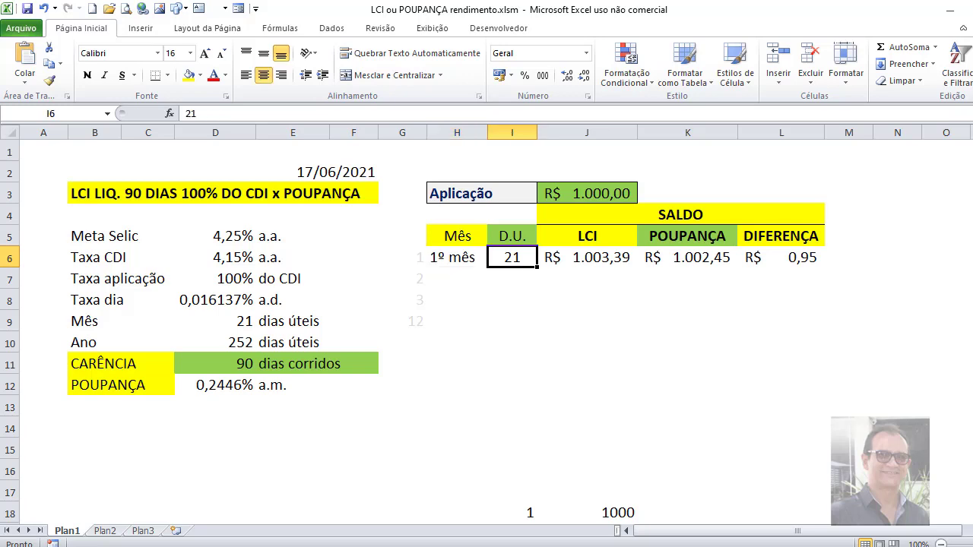
pyautogui.click(587, 257)
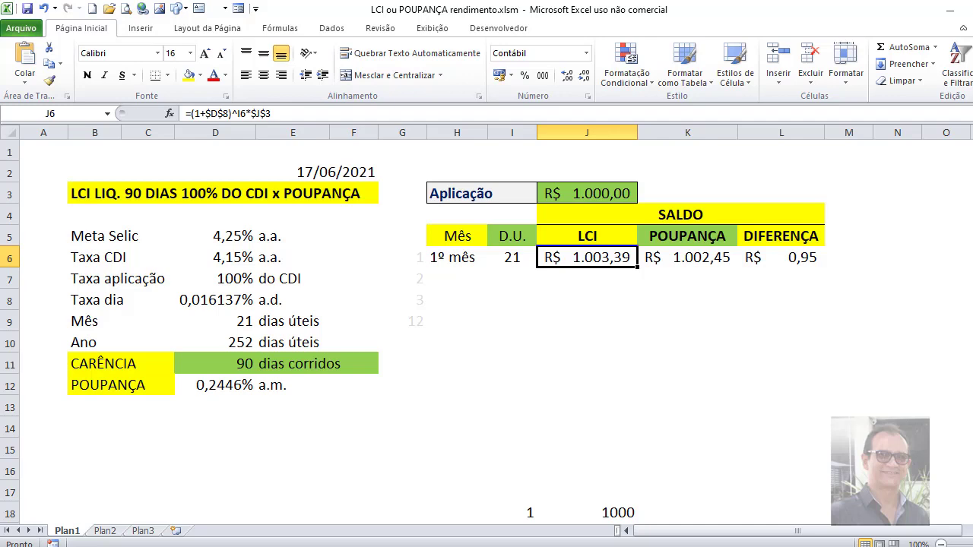
pyautogui.click(687, 257)
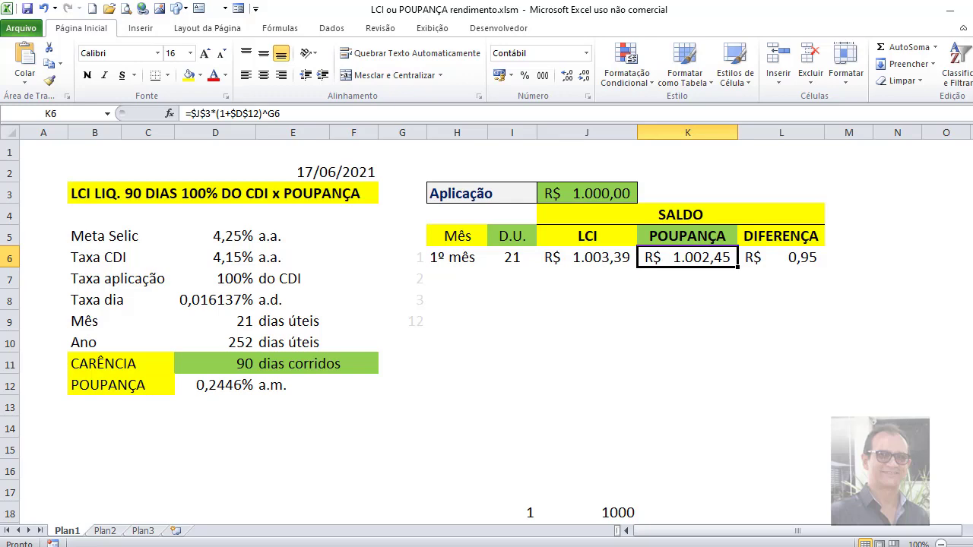
pyautogui.click(780, 257)
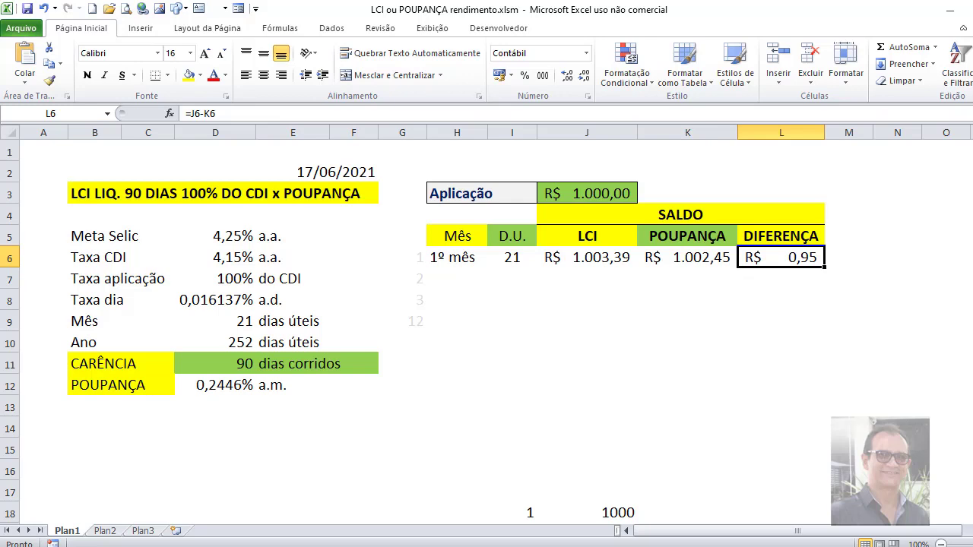
# Run the macro from the 1º mês cell to display the 2º mês row, and inspect its business days, balances and difference.
pyautogui.click(460, 259)
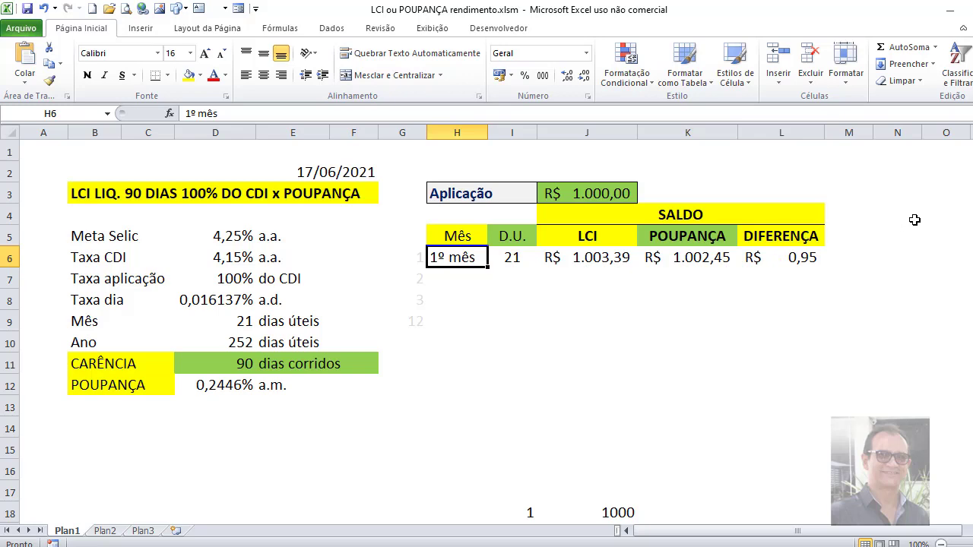
pyautogui.hotkey('ctrl', 'm')
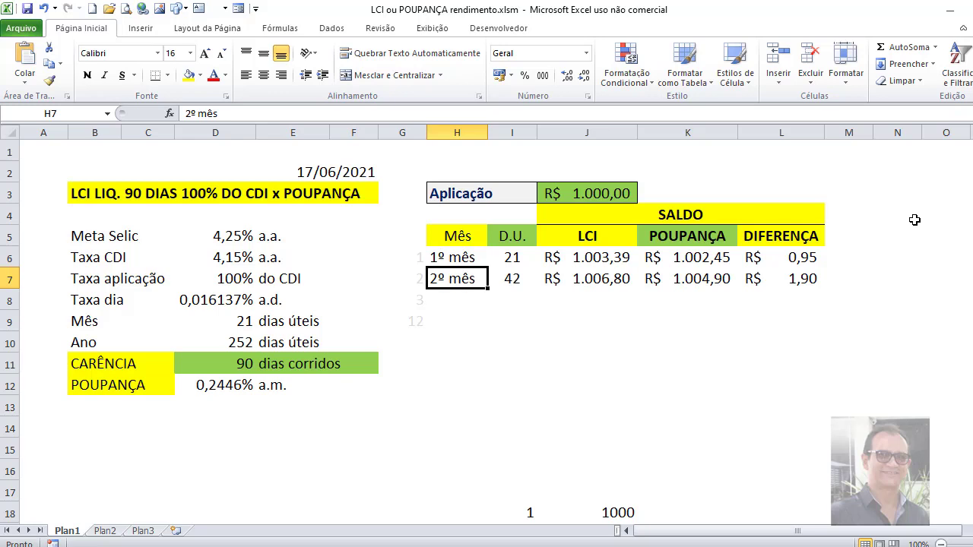
pyautogui.press('Right')
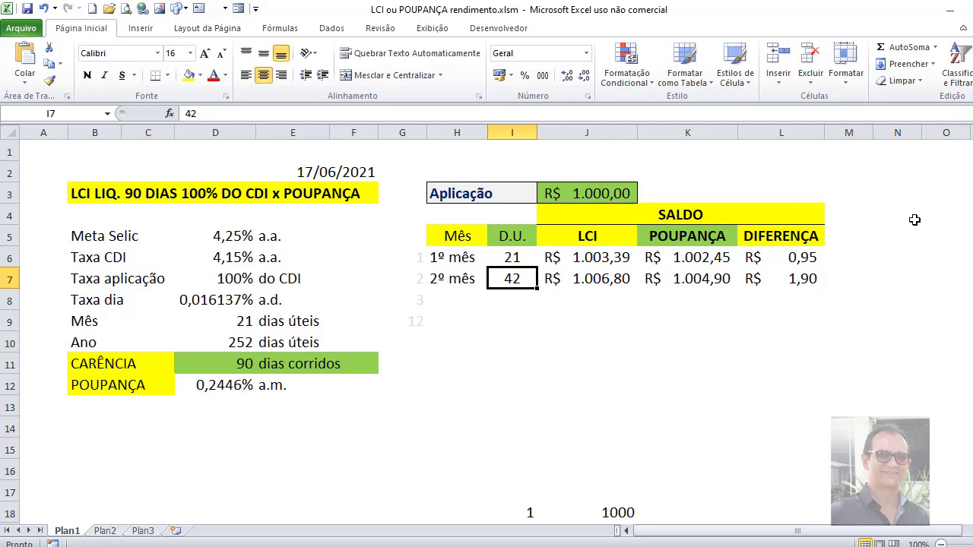
pyautogui.press('Right')
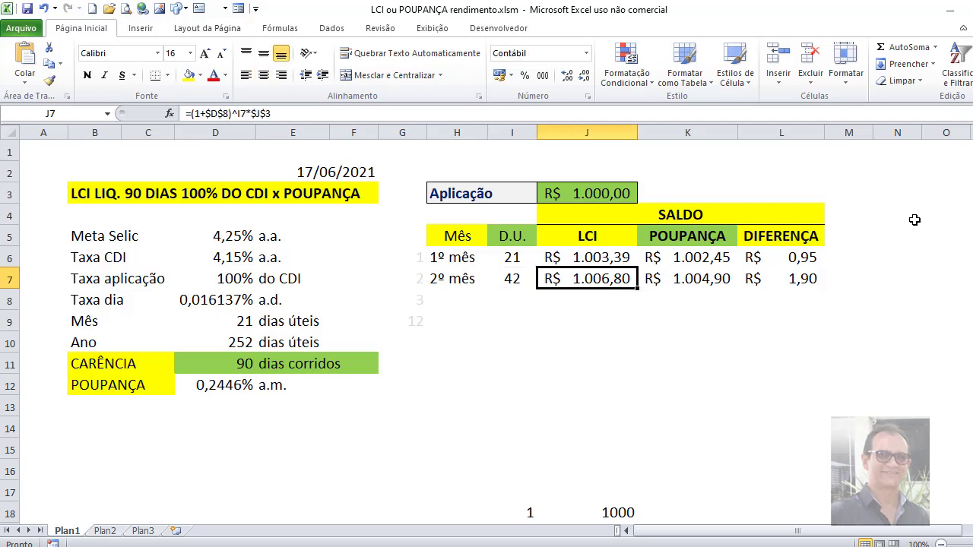
pyautogui.press('Right')
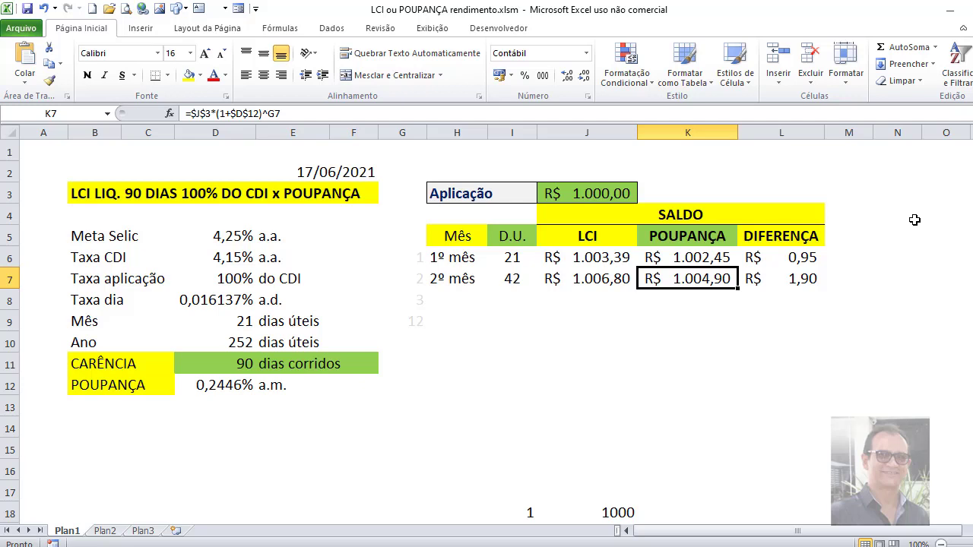
pyautogui.press('Right')
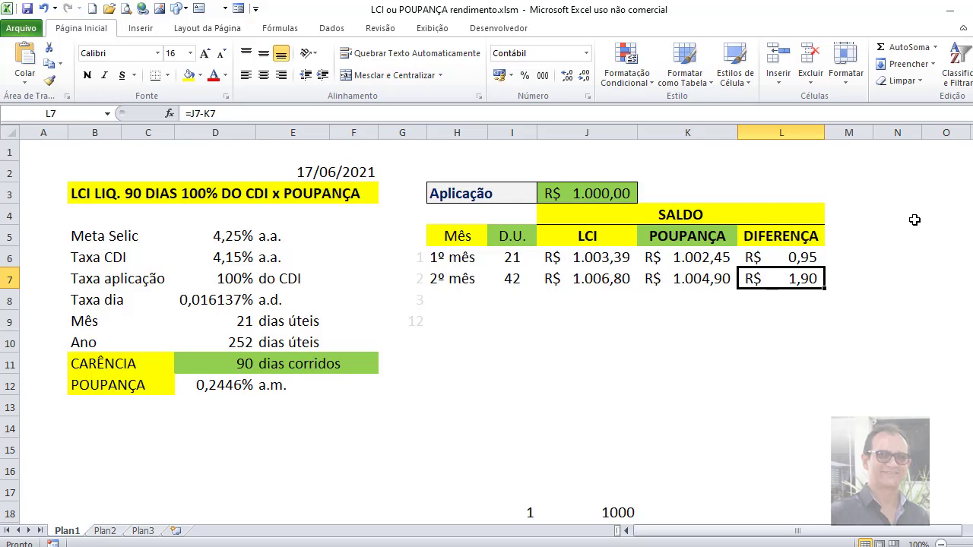
# Display the 3º mês row beneath the 2º mês row, and inspect its business days, LCI and POUPANÇA balances, and difference.
pyautogui.press('Left')
pyautogui.press('Left')
pyautogui.press('Left')
pyautogui.press('Left')
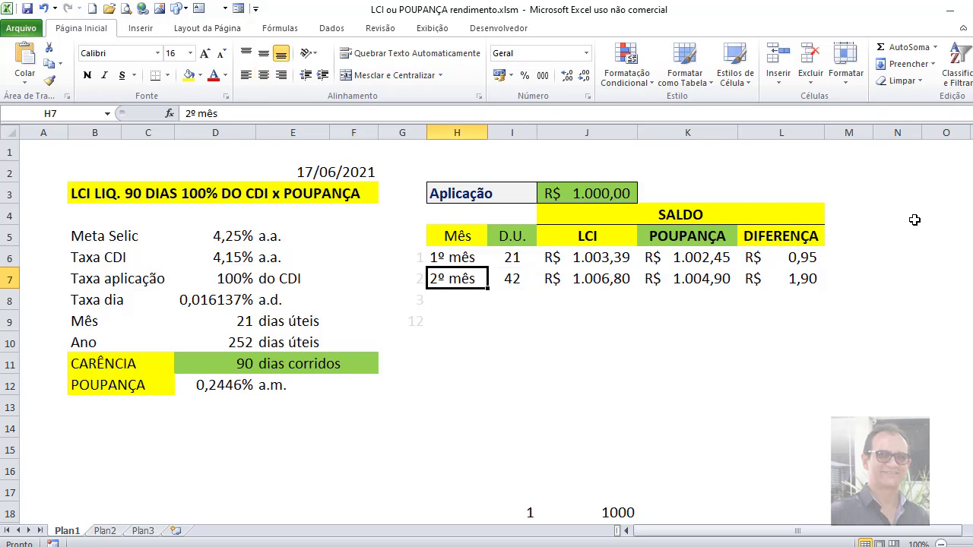
pyautogui.press('Down')
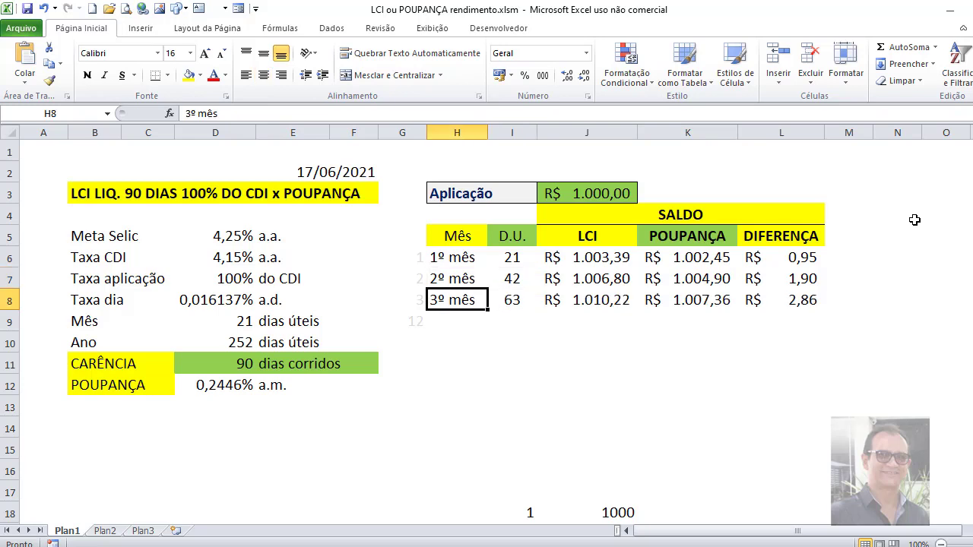
pyautogui.press('Right')
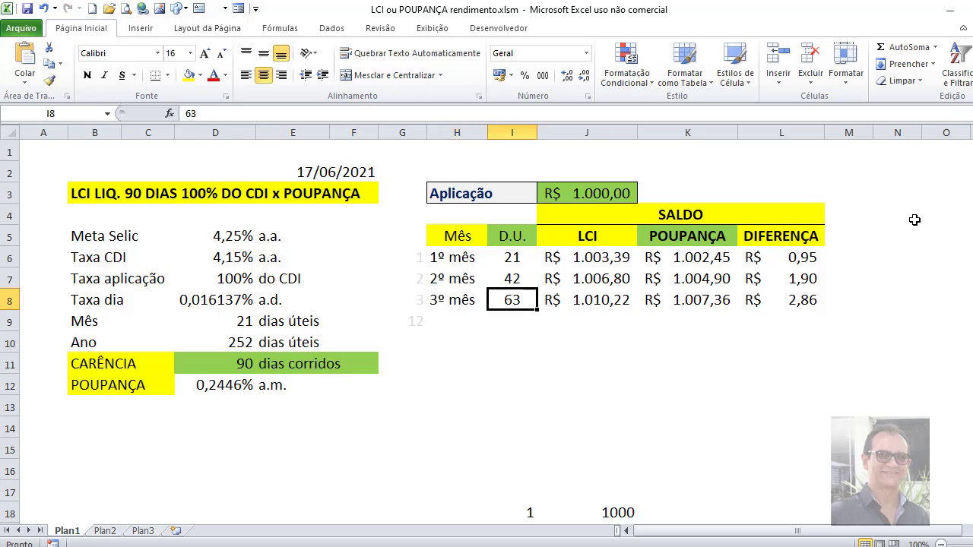
pyautogui.press('Right')
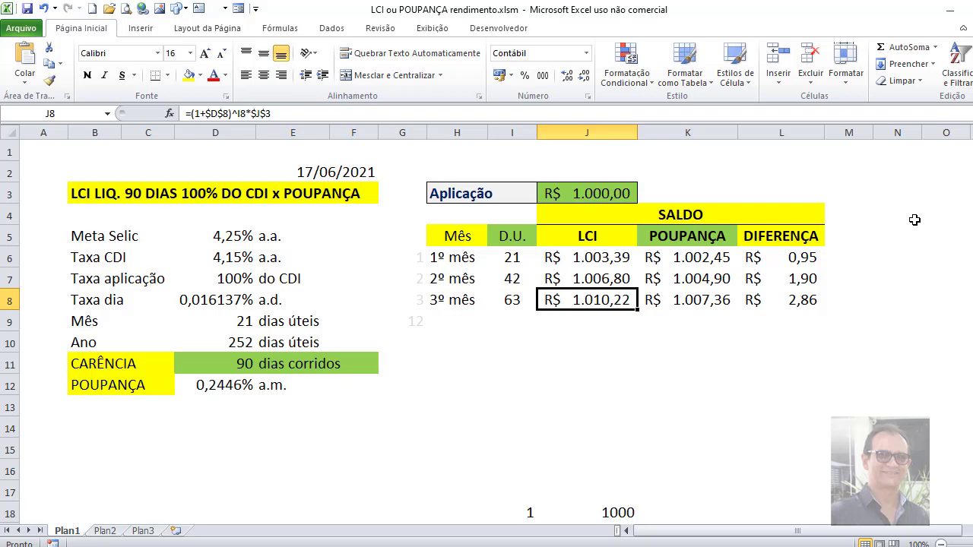
pyautogui.press('Right')
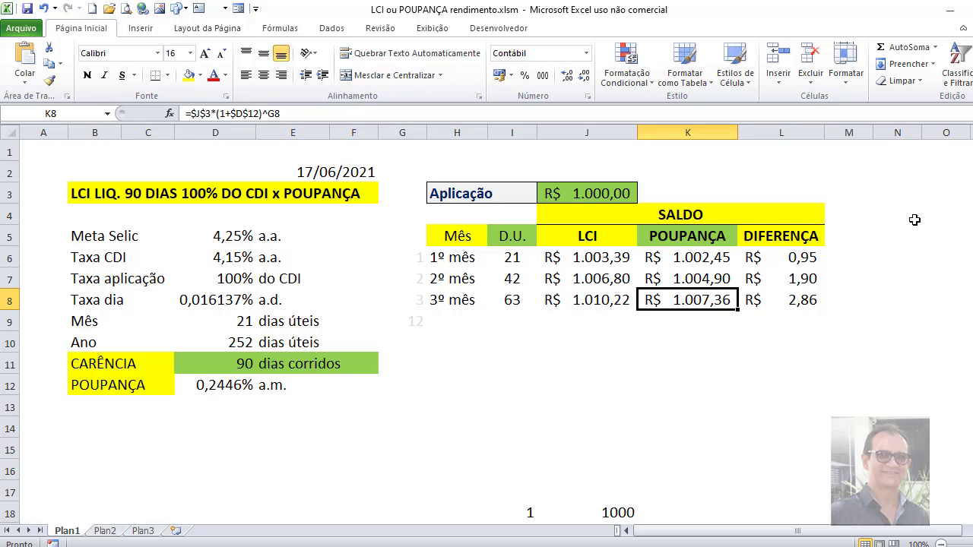
pyautogui.press('Right')
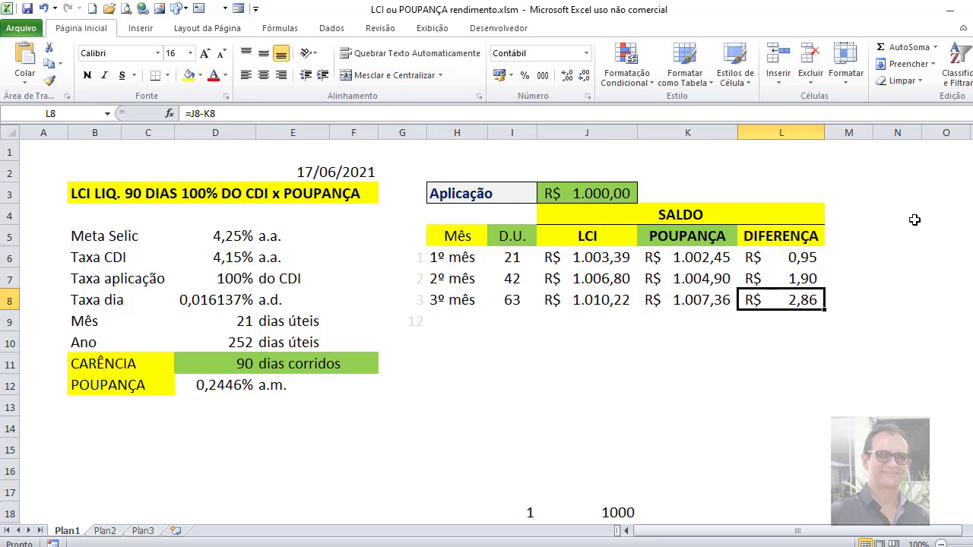
# Display the 12º mês row beneath the 3º mês row, and inspect its business days, LCI and POUPANÇA balances, and difference.
pyautogui.press('Left')
pyautogui.press('Left')
pyautogui.press('Left')
pyautogui.press('Left')
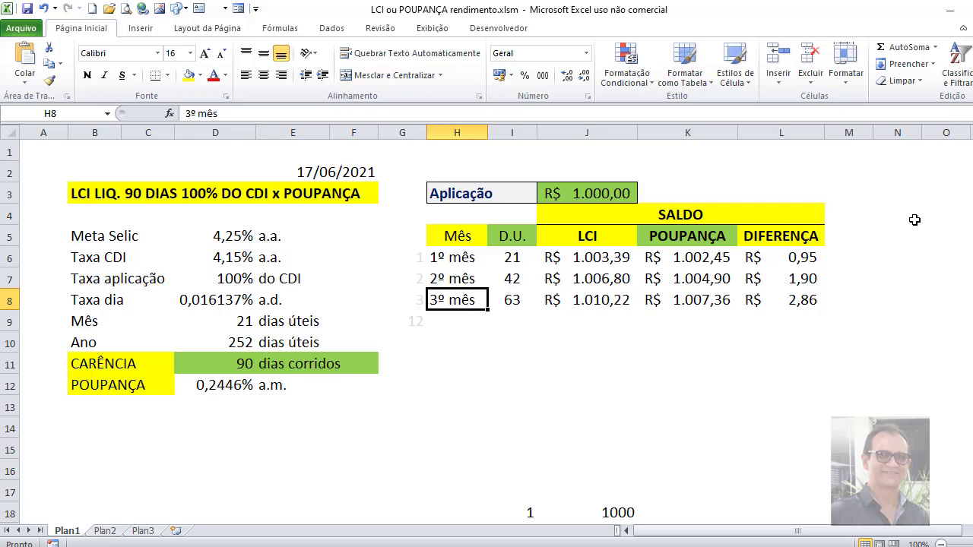
pyautogui.press('Down')
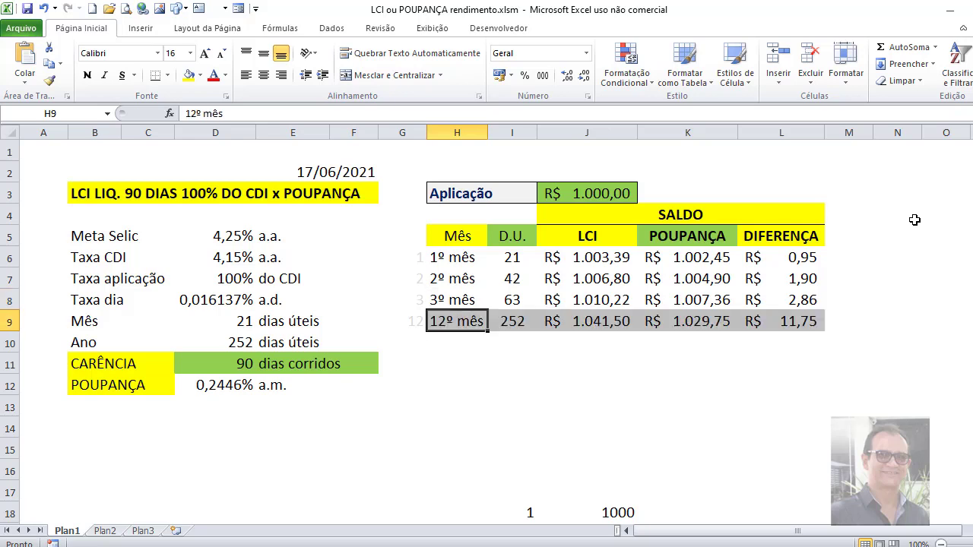
pyautogui.press('Right')
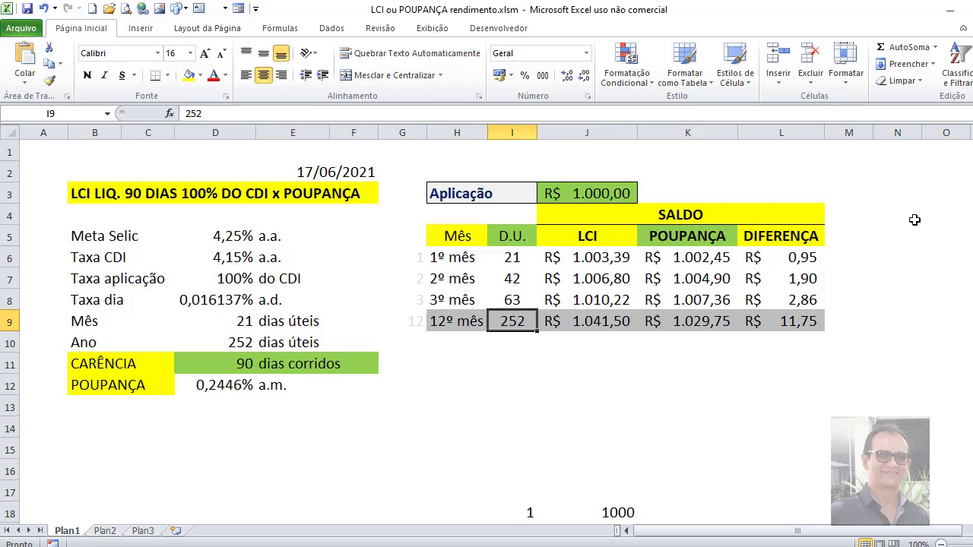
pyautogui.press('Right')
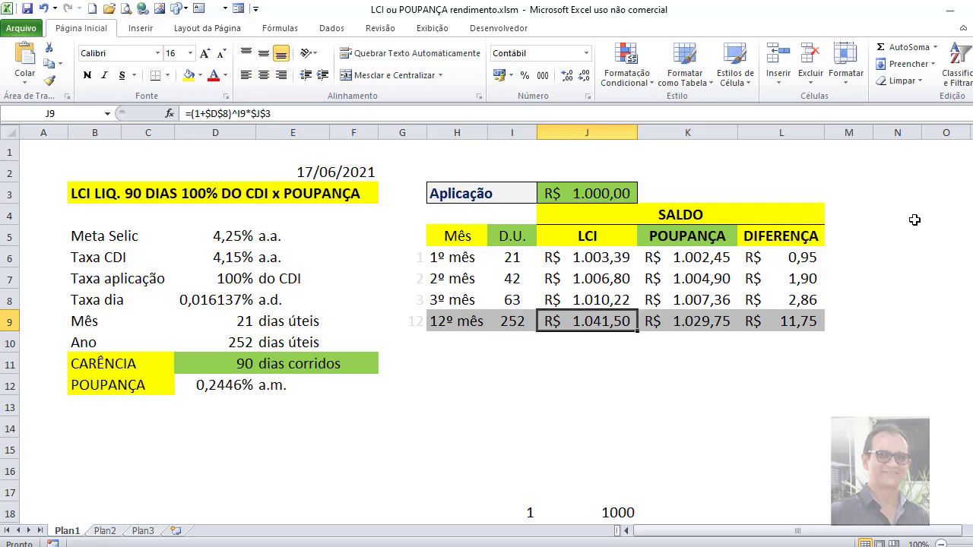
pyautogui.press('Right')
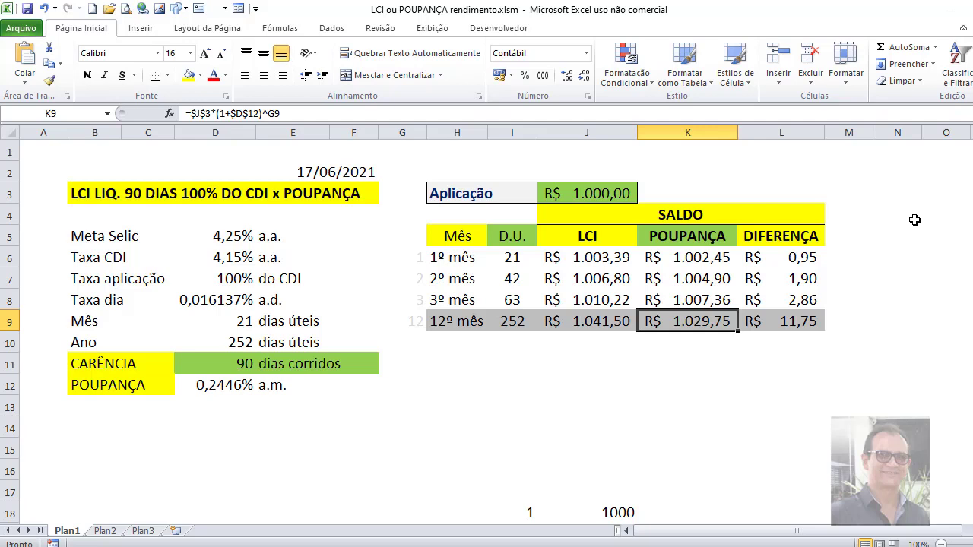
pyautogui.press('Right')
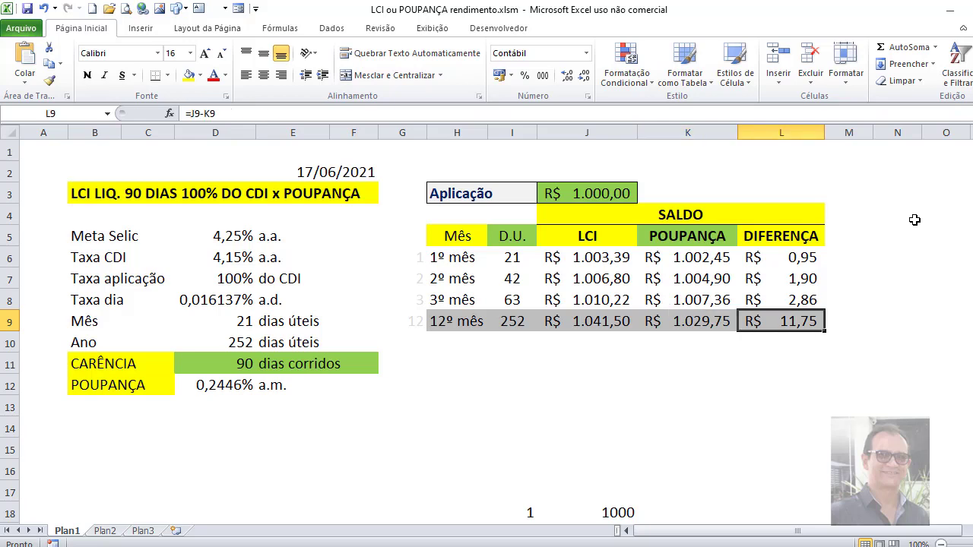